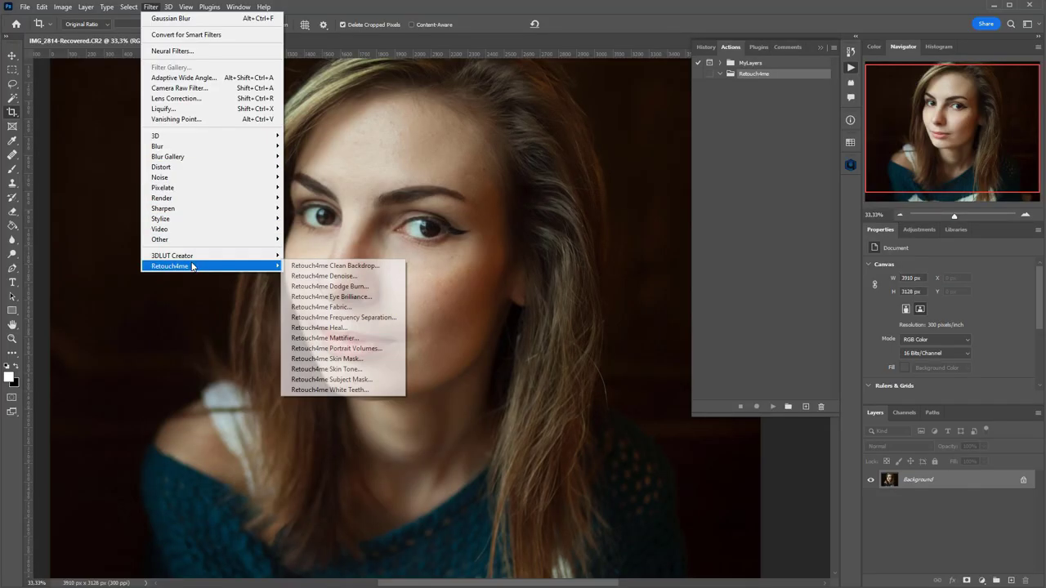
- Check the Retouch4me plugin, then start recording a new action named FS Group
{"action": "left_click", "coordinate": [355, 318]}
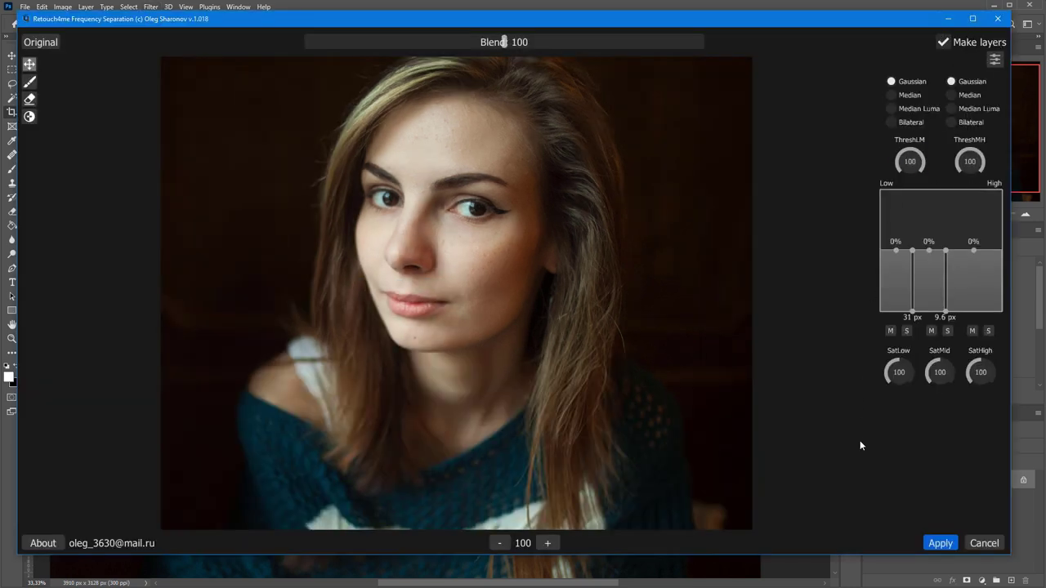
{"action": "left_click", "coordinate": [938, 545]}
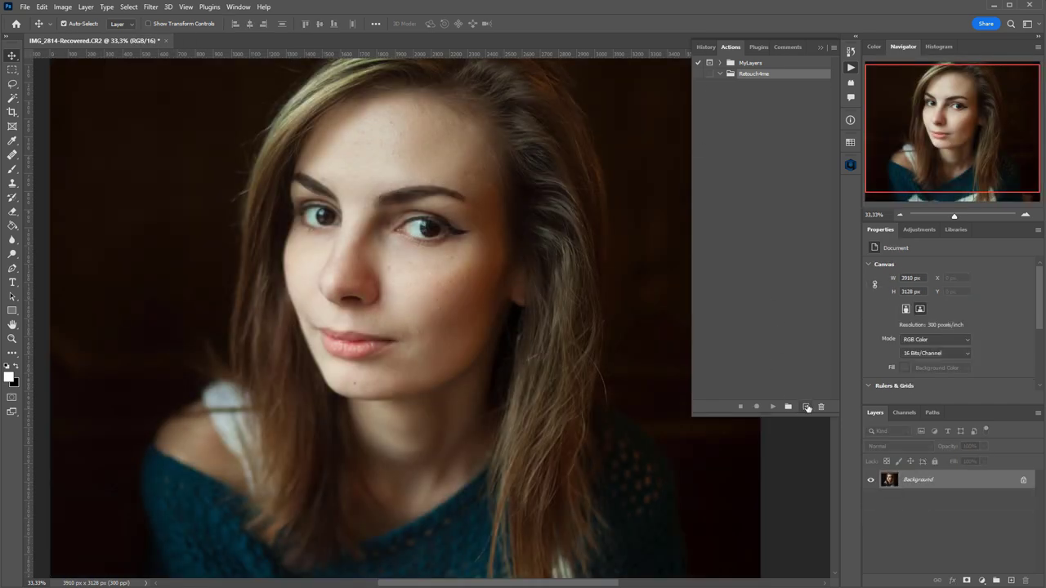
{"action": "left_click", "coordinate": [806, 407]}
{"action": "type", "text": "FS "}
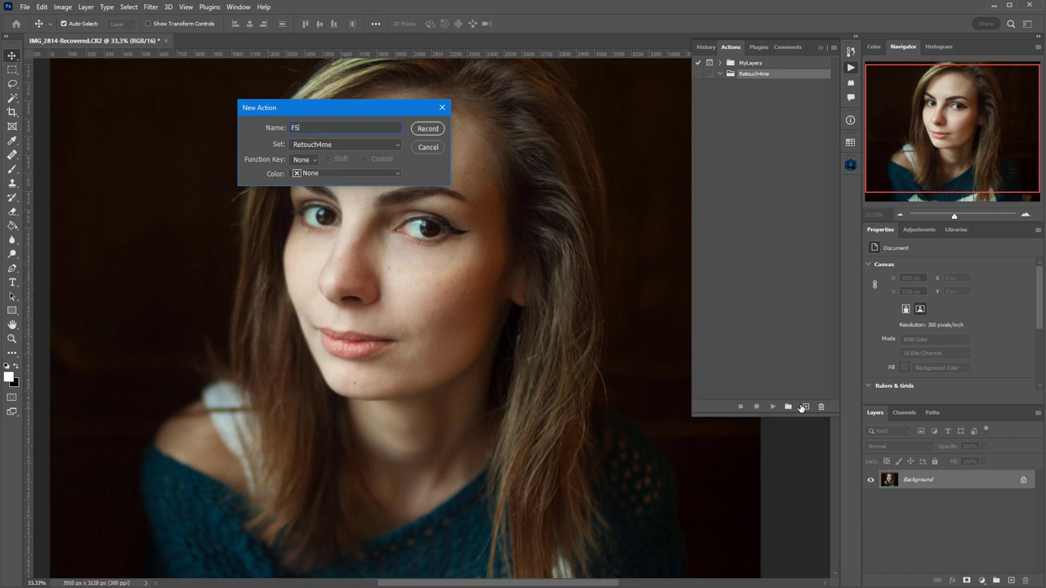
{"action": "type", "text": "Group"}
{"action": "key", "text": "Return"}
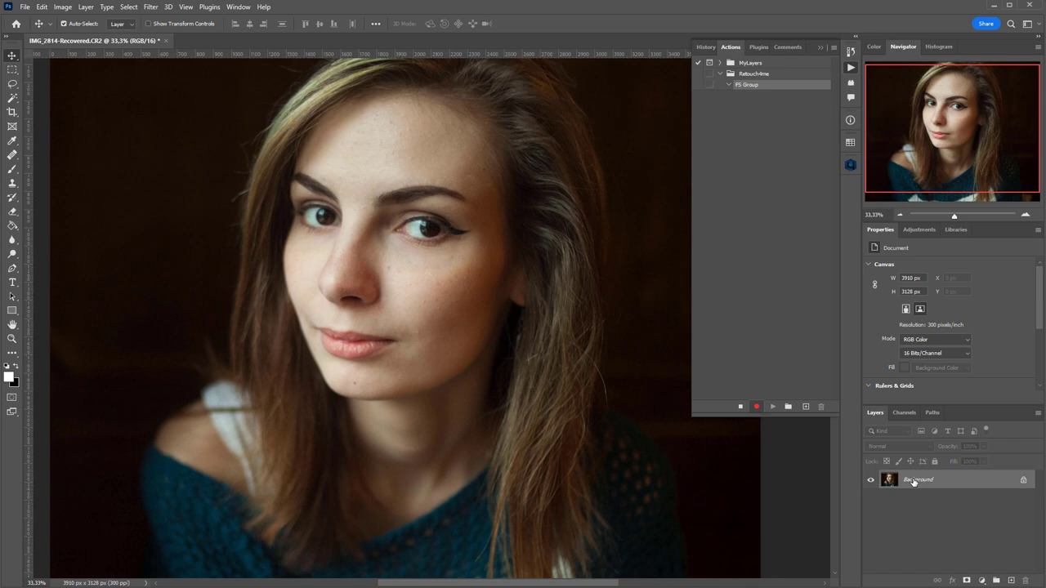
- Add Layer 1 and stamp a merged copy of the visible image into it
{"action": "left_click", "coordinate": [1011, 580]}
{"action": "key", "text": "ctrl"}
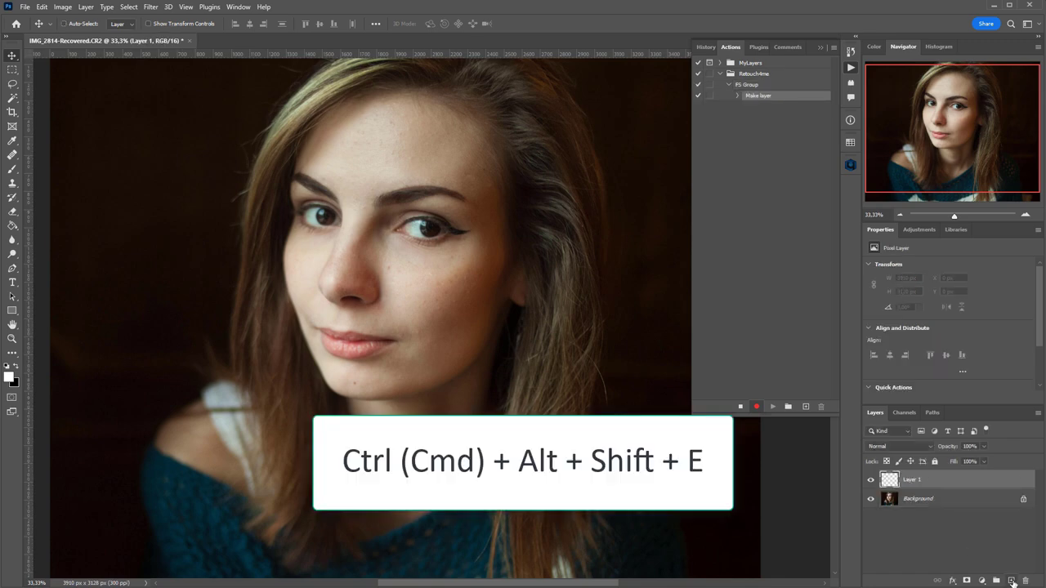
{"action": "key", "text": "ctrl+alt+shift+e"}
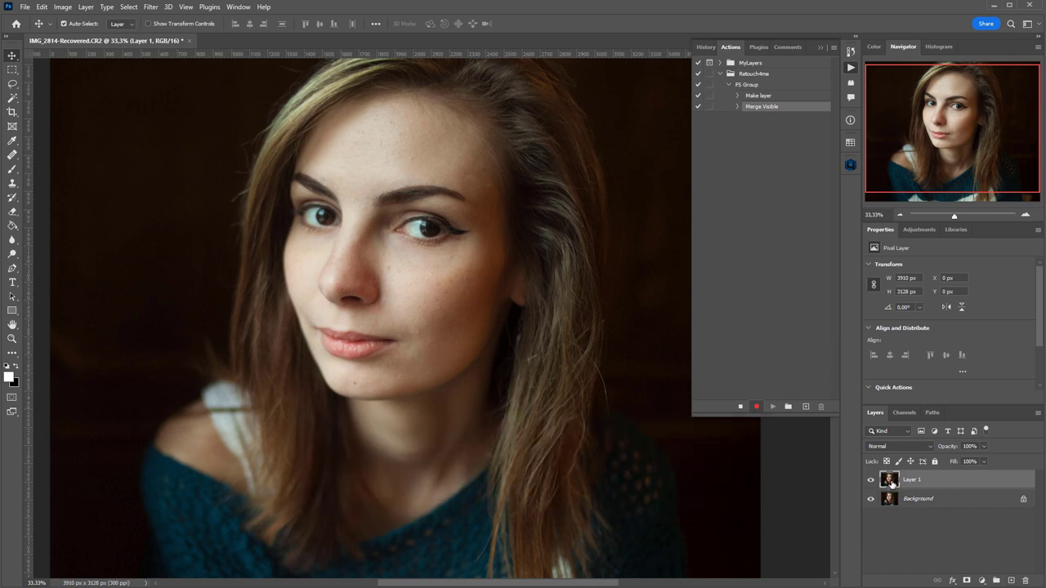
- Apply Retouch4me Frequency Separation with Make layers on, creating RFS High, Mid and Low layers
{"action": "left_click", "coordinate": [150, 8]}
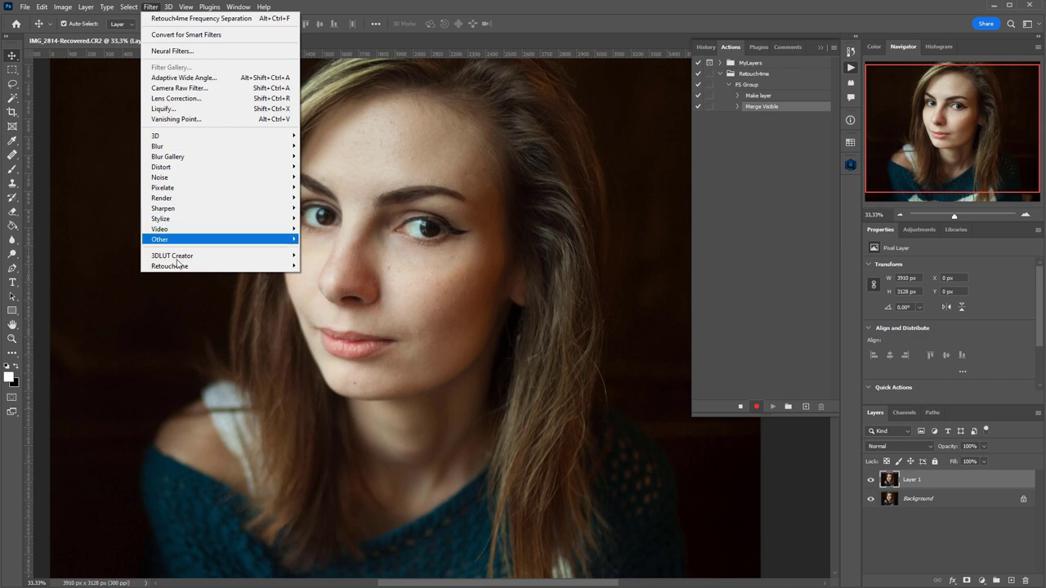
{"action": "mouse_move", "coordinate": [229, 266]}
{"action": "left_click", "coordinate": [376, 318]}
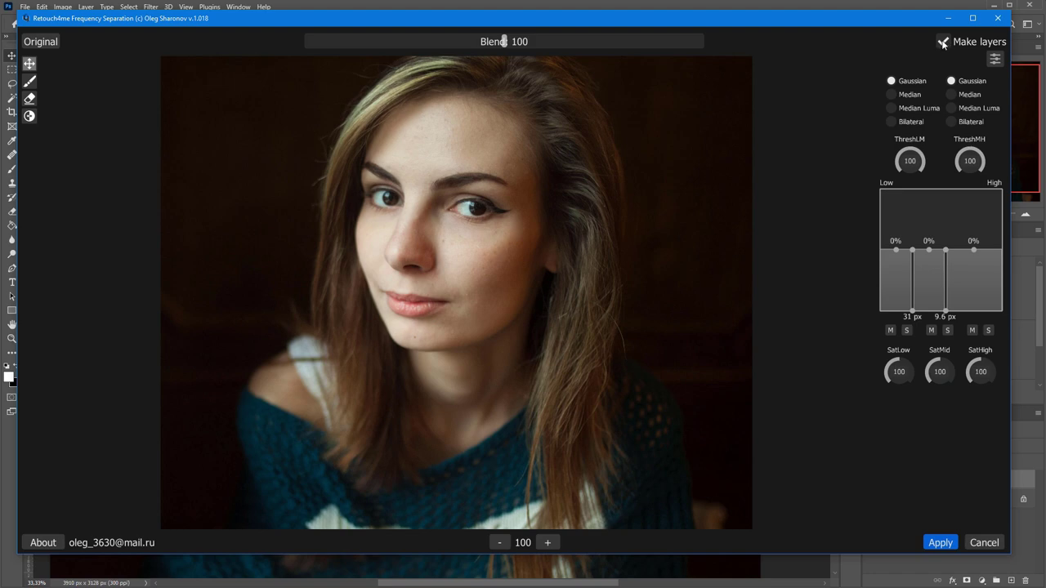
{"action": "left_click", "coordinate": [939, 543]}
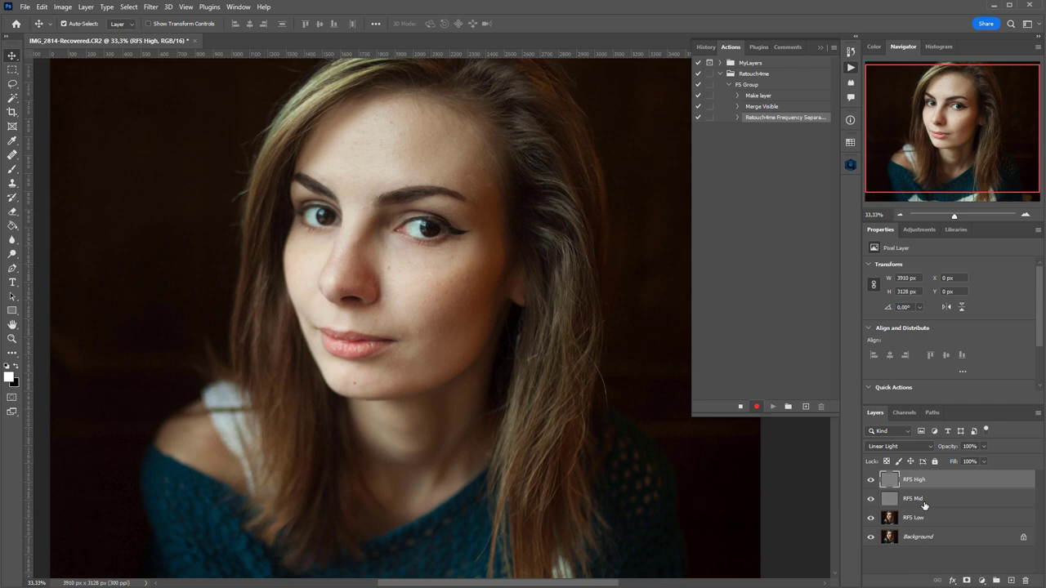
- Duplicate RFS High, set the copy to Normal blend mode, and clip it to RFS High
{"action": "key", "text": "ctrl"}
{"action": "key", "text": "ctrl+j"}
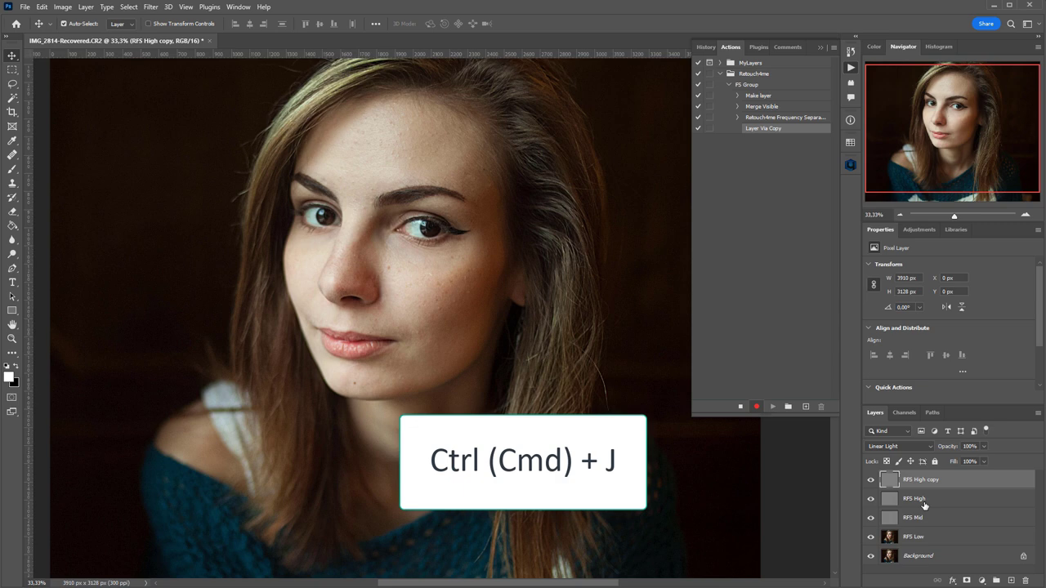
{"action": "left_click", "coordinate": [899, 447]}
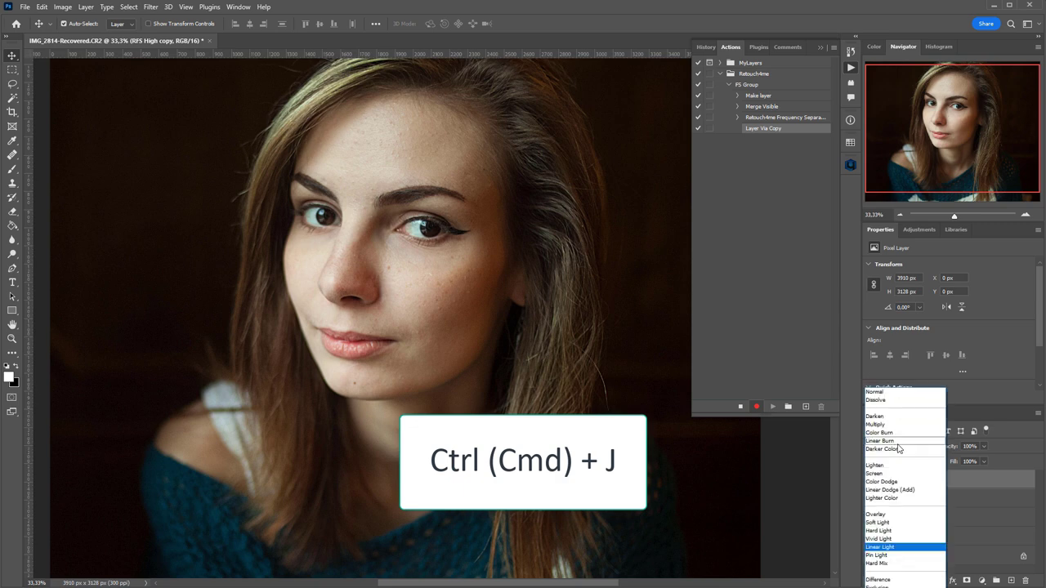
{"action": "left_click", "coordinate": [882, 389]}
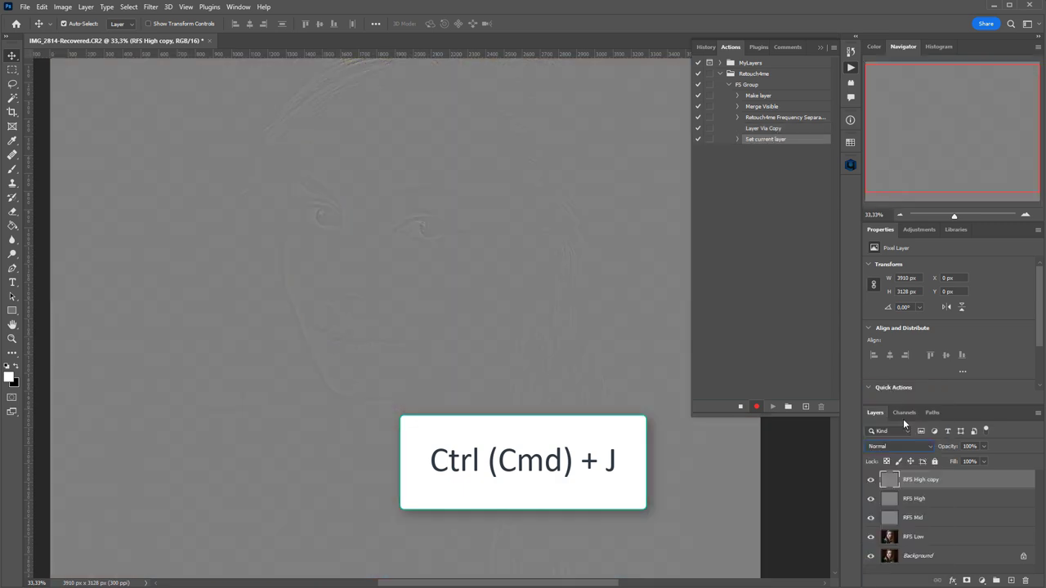
{"action": "left_click", "coordinate": [939, 487], "text": "alt"}
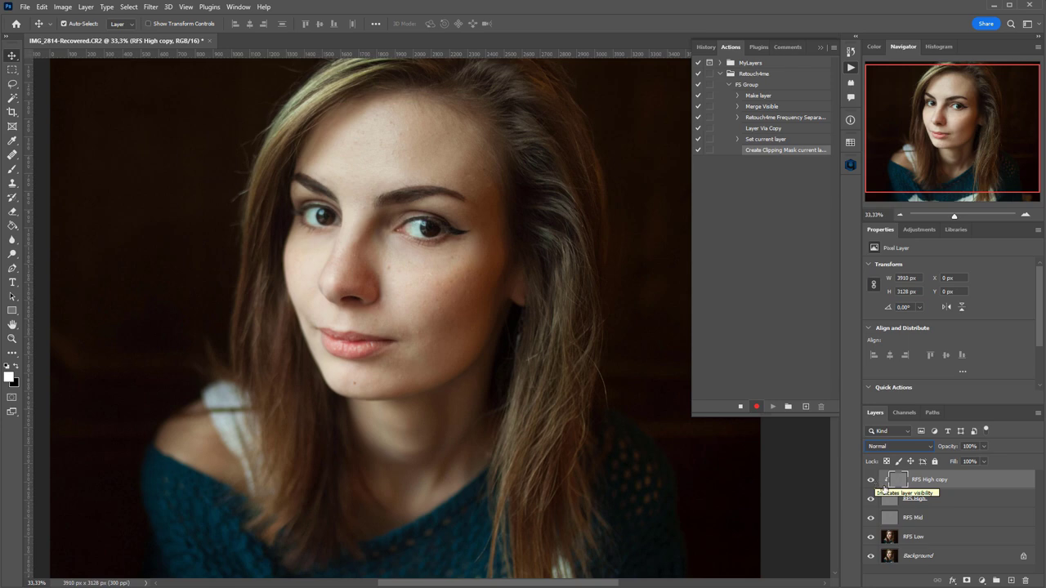
- Add a Brightness/Contrast layer with Use Legacy on, clipped to the RFS High copy
{"action": "left_click", "coordinate": [983, 580]}
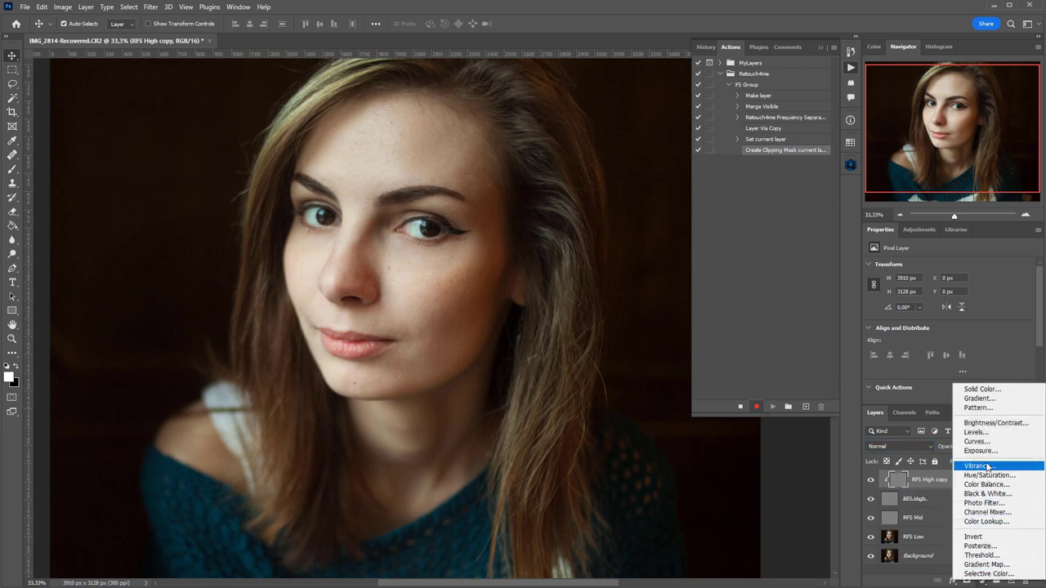
{"action": "left_click", "coordinate": [998, 423]}
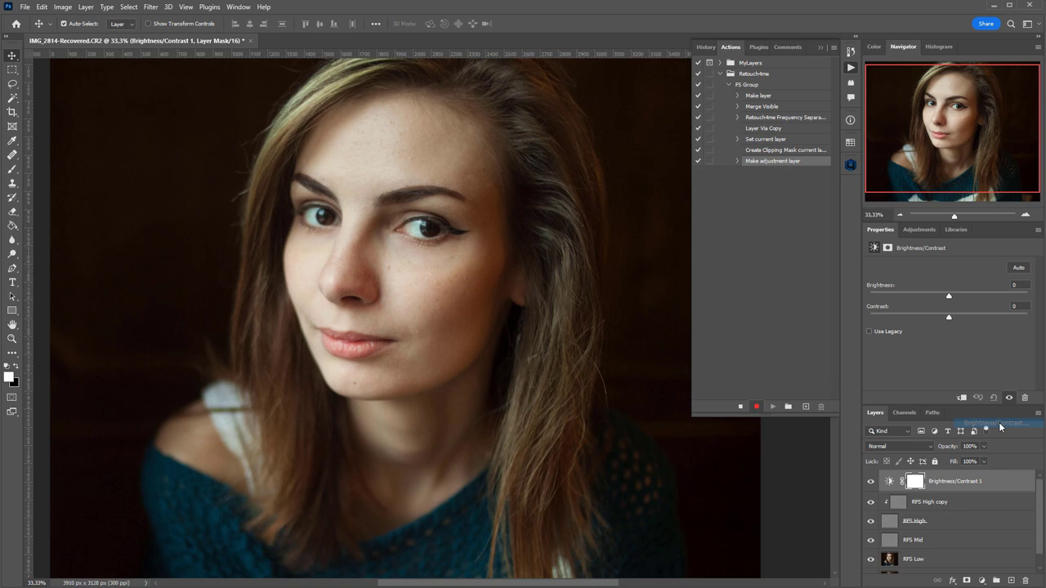
{"action": "left_click", "coordinate": [871, 332]}
{"action": "left_click", "coordinate": [940, 488], "text": "alt"}
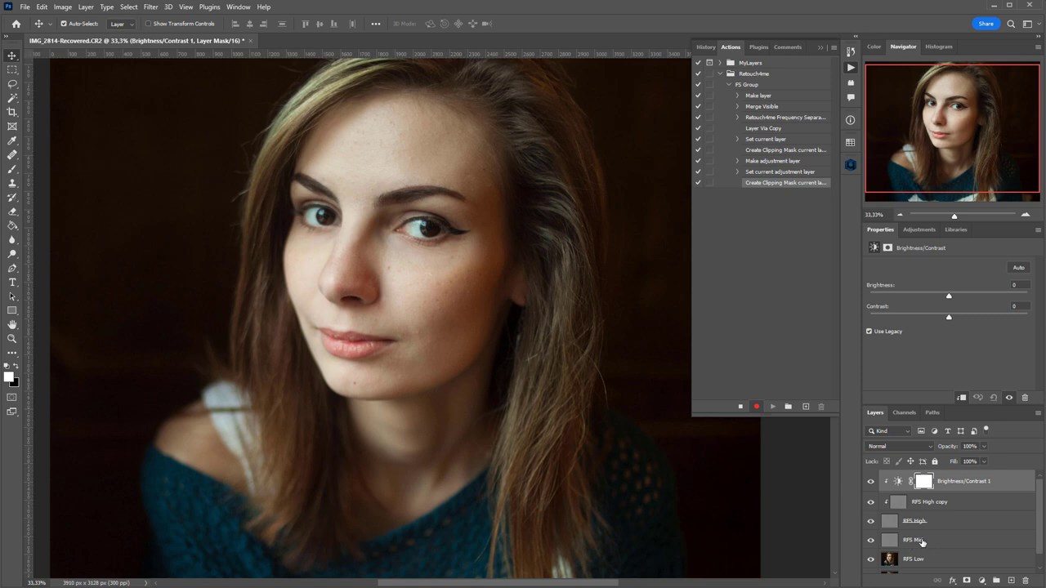
- Add a layer mask to the RFS Mid layer
{"action": "key", "text": "alt+bracketleft"}
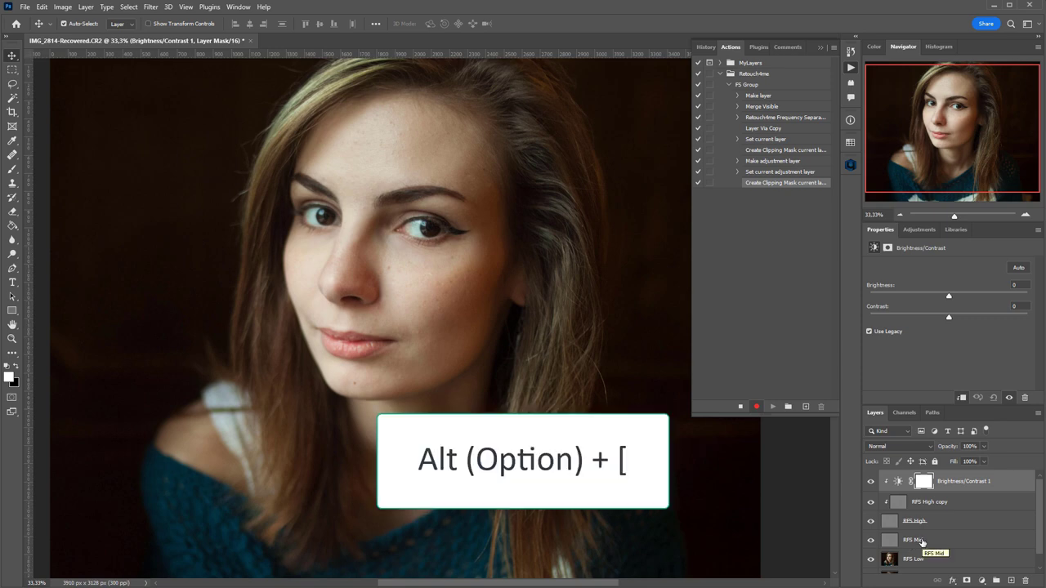
{"action": "key", "text": "alt+bracketleft"}
{"action": "key", "text": "alt+bracketleft"}
{"action": "key", "text": "alt+bracketleft"}
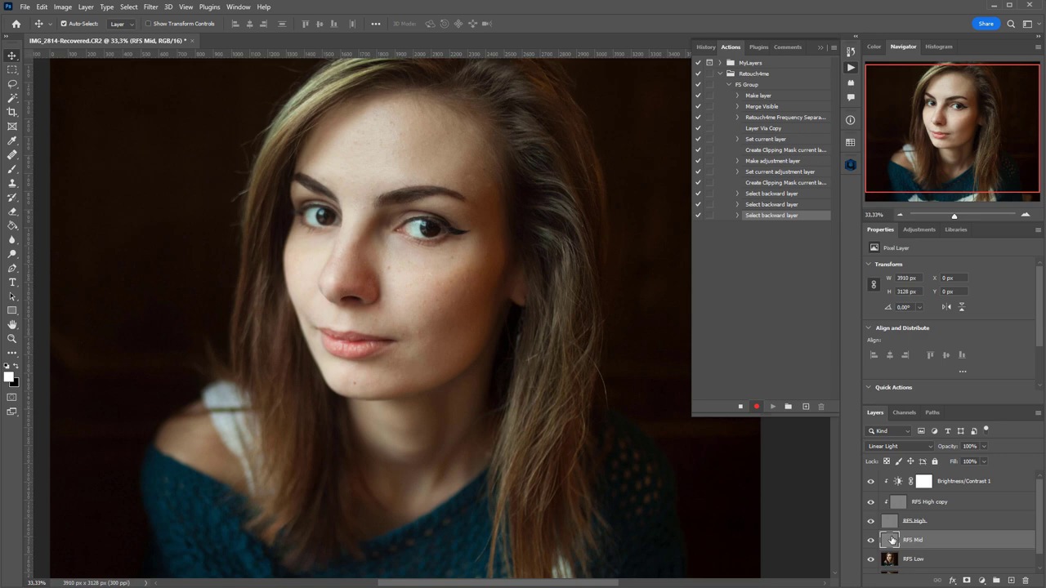
{"action": "left_click", "coordinate": [966, 581]}
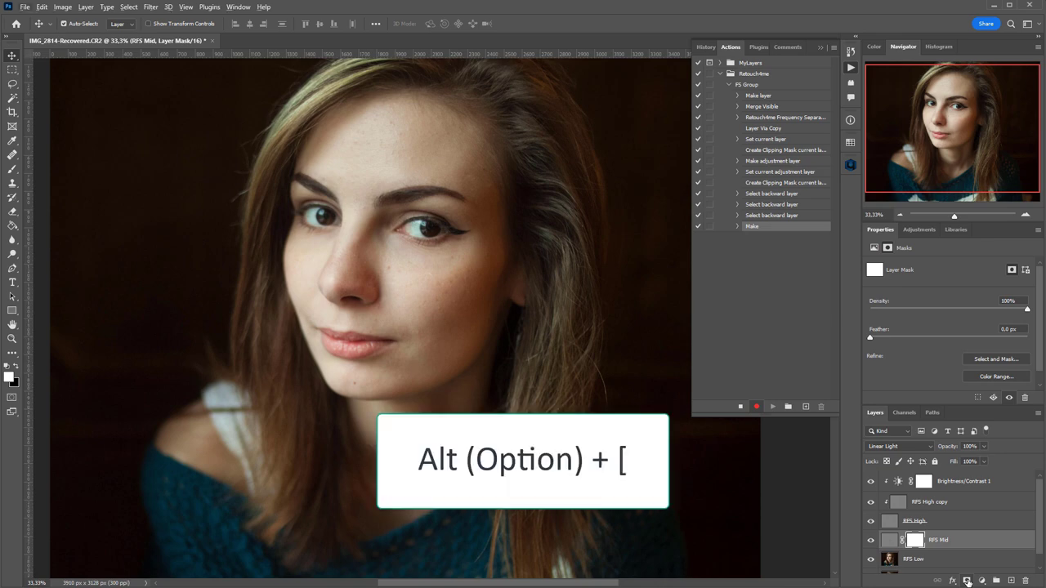
- Duplicate RFS Low into an RFS Low copy layer
{"action": "key", "text": "alt+bracketleft"}
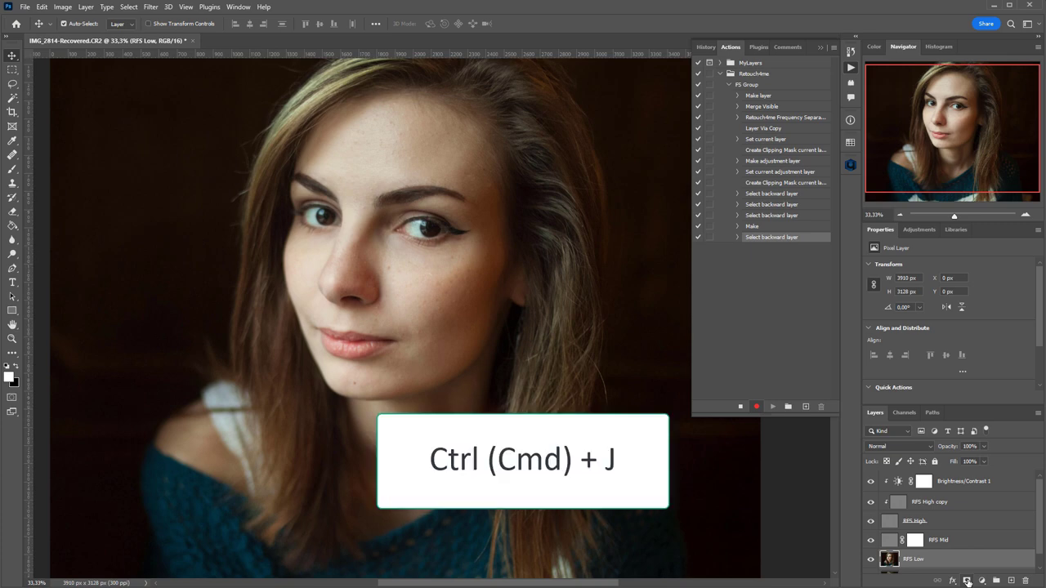
{"action": "key", "text": "ctrl+j"}
{"action": "left_click_drag", "start_coordinate": [967, 404], "coordinate": [966, 315]}
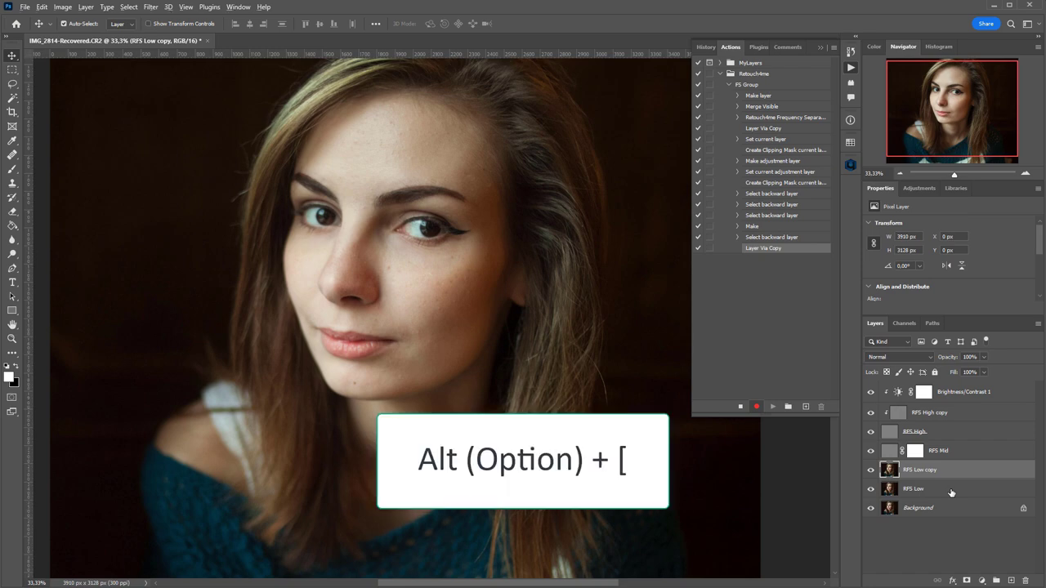
- Select the layers from RFS Low up to Brightness/Contrast 1 and group them
{"action": "key", "text": "alt+bracketleft"}
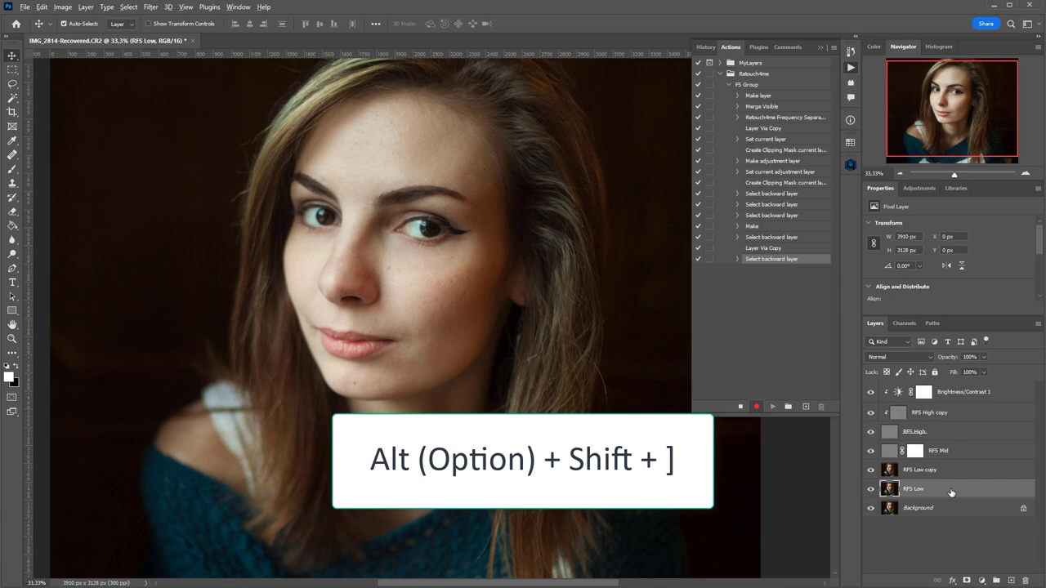
{"action": "key", "text": "alt+shift+bracketright"}
{"action": "key", "text": "alt+shift+bracketright"}
{"action": "key", "text": "alt+shift+bracketright"}
{"action": "key", "text": "alt+shift+bracketright"}
{"action": "key", "text": "alt+shift+bracketright"}
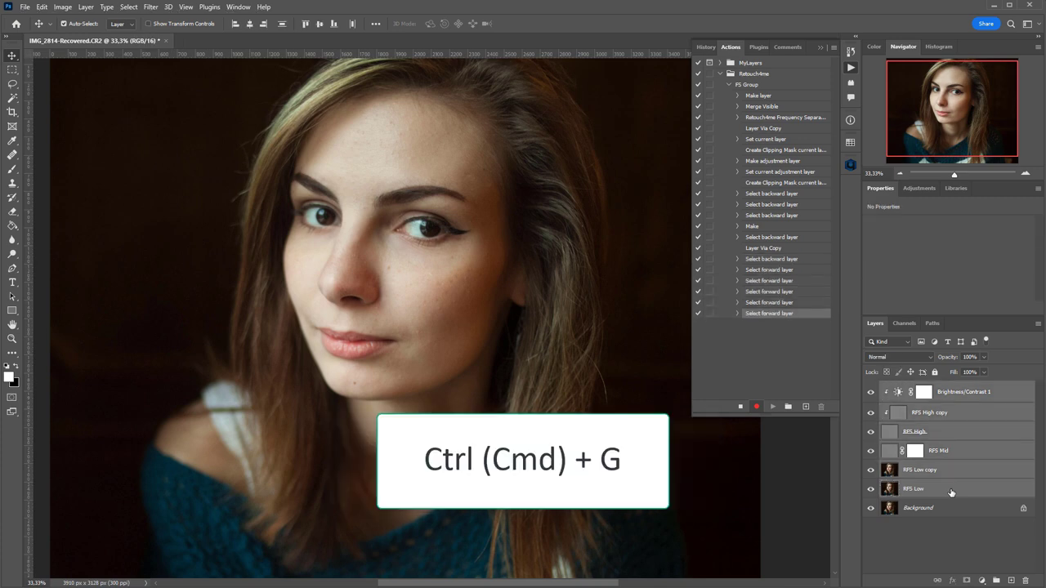
{"action": "key", "text": "ctrl"}
{"action": "key", "text": "ctrl+g"}
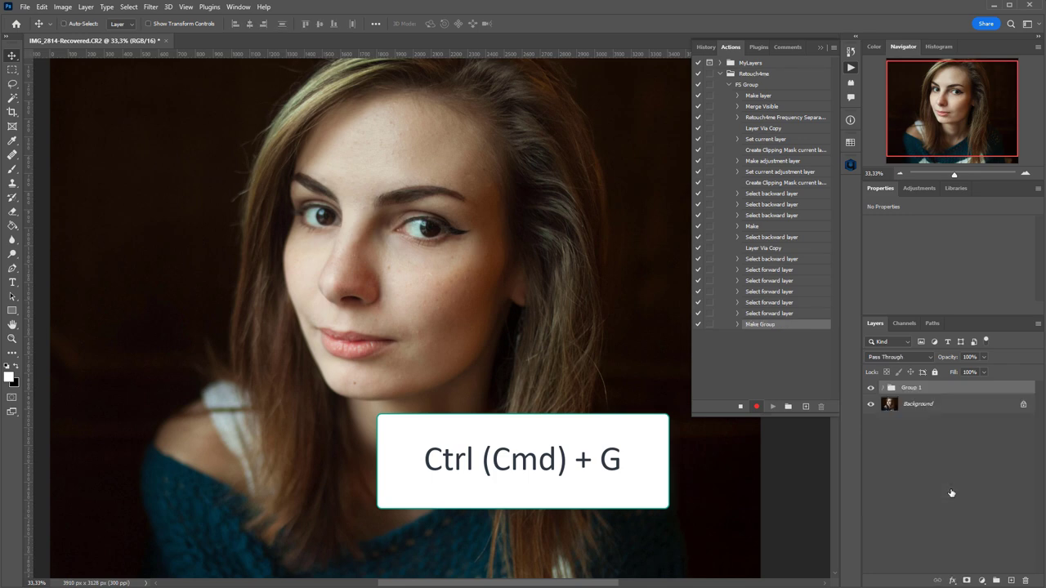
- Name the group FrequencySeparation, expand it, and stop recording the action
{"action": "double_click", "coordinate": [914, 387]}
{"action": "type", "text": "FrequencySeparation"}
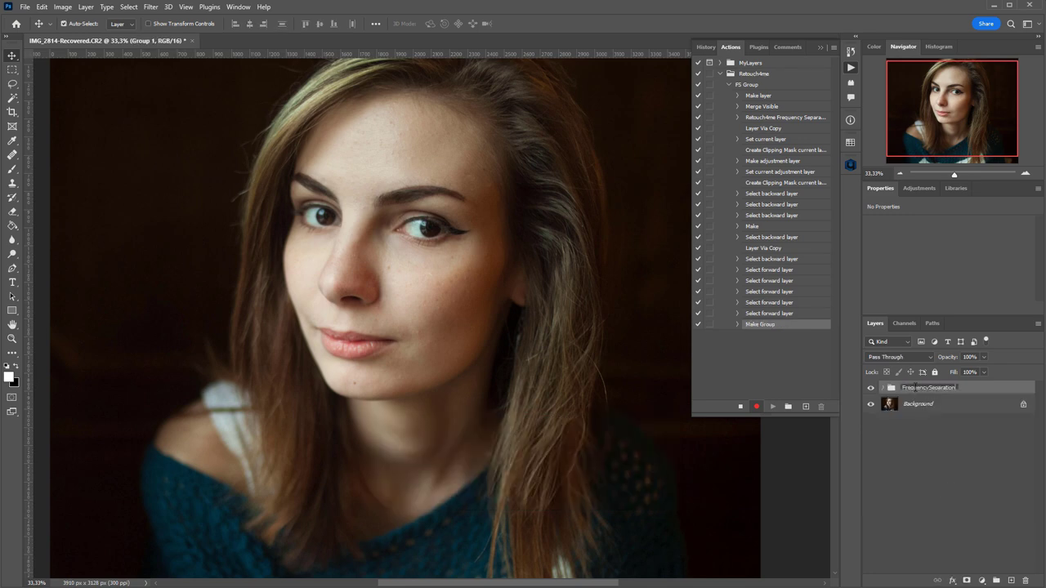
{"action": "key", "text": "Return"}
{"action": "left_click", "coordinate": [883, 387]}
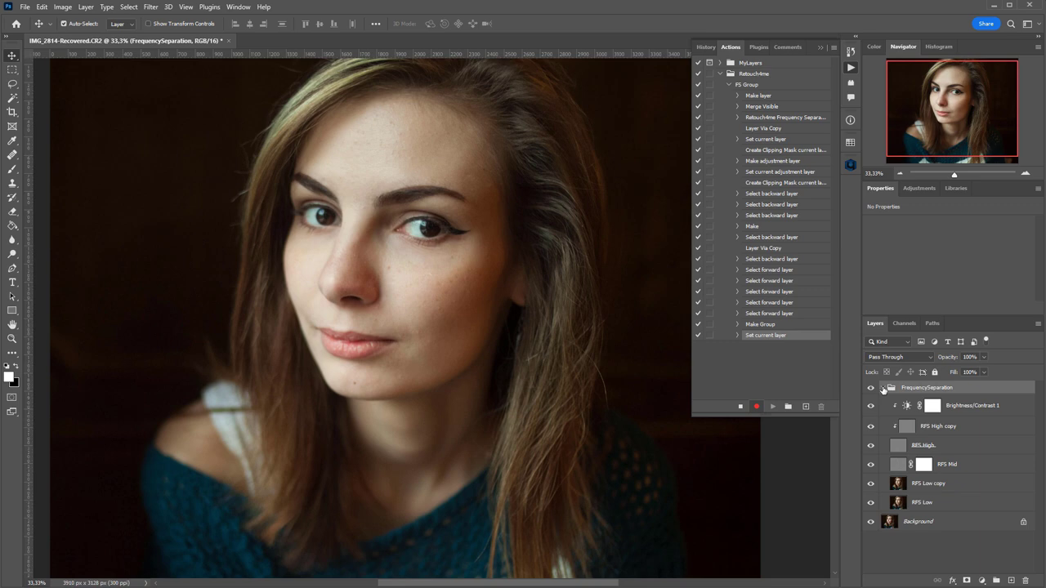
{"action": "left_click", "coordinate": [741, 406]}
- Delete the FrequencySeparation group and play the FS Group action to rebuild it
{"action": "left_click_drag", "start_coordinate": [936, 390], "coordinate": [1026, 575]}
{"action": "left_click", "coordinate": [752, 85]}
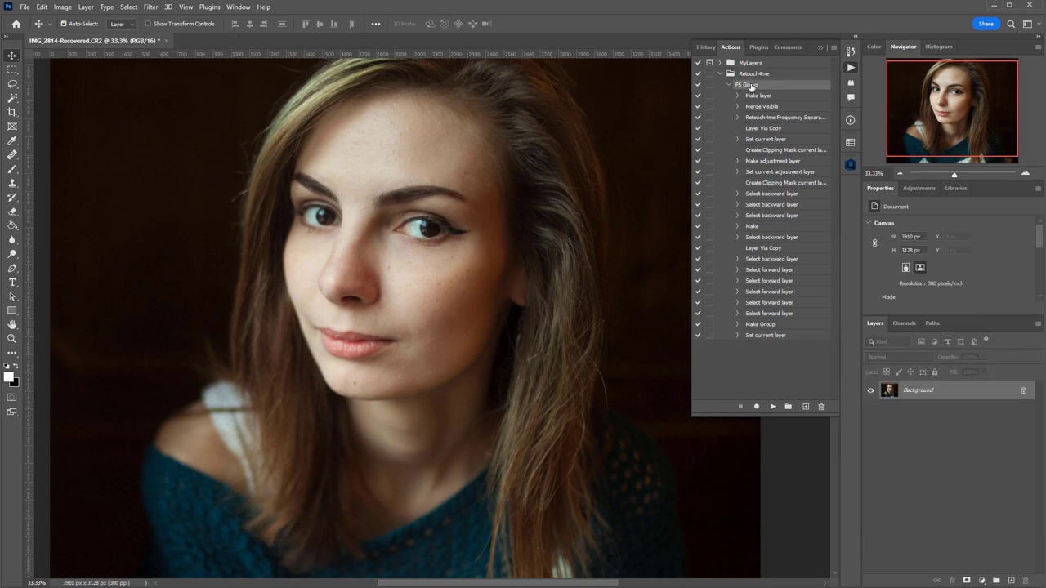
{"action": "left_click", "coordinate": [774, 407]}
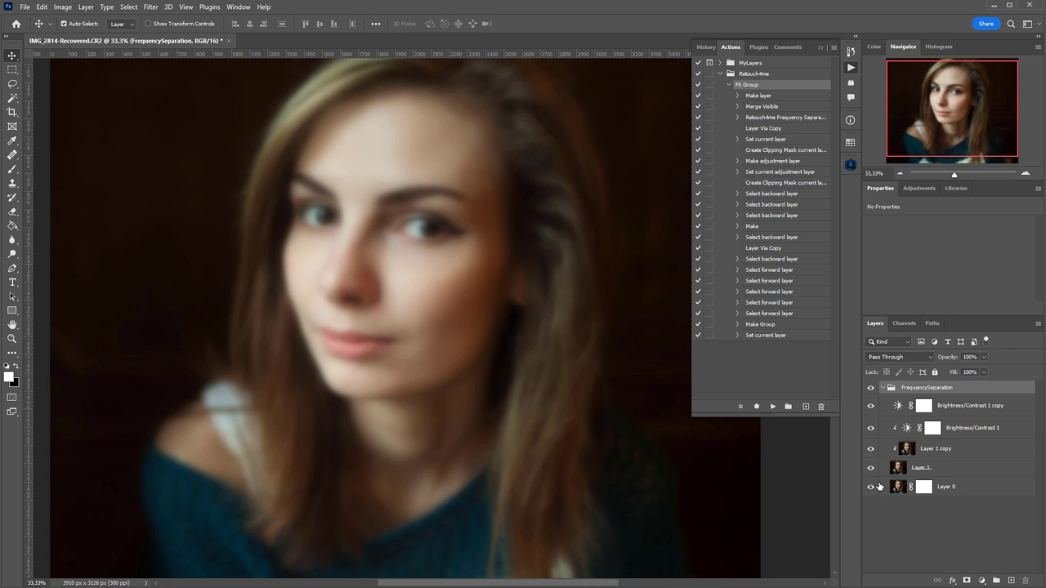
- Revert the document in History to the state just after deleting the group
{"action": "left_click", "coordinate": [850, 53]}
{"action": "scroll", "coordinate": [791, 229], "scroll_direction": "up", "scroll_amount": 6}
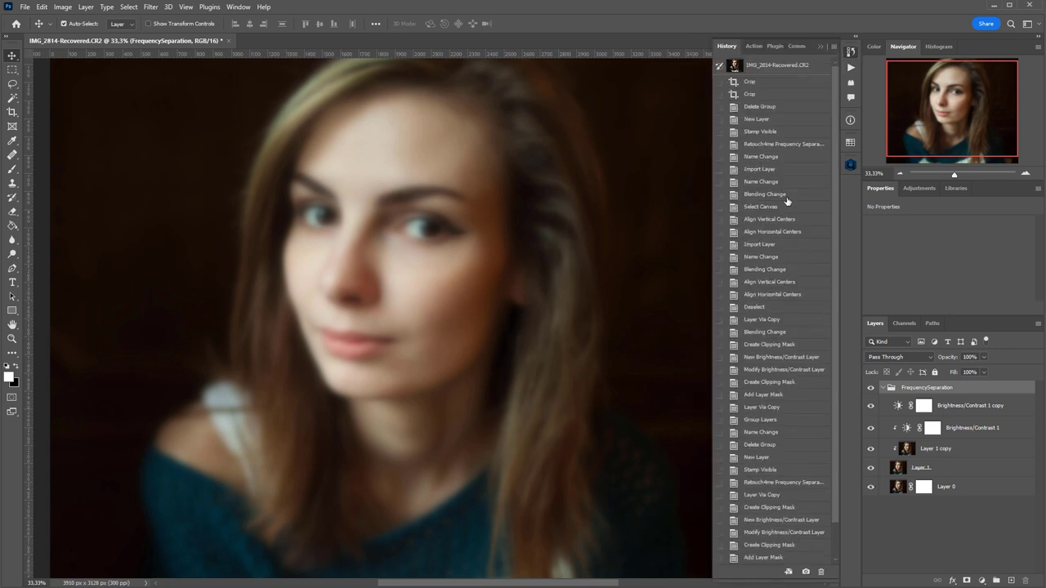
{"action": "left_click", "coordinate": [753, 107]}
{"action": "left_click", "coordinate": [850, 53]}
{"action": "left_click", "coordinate": [850, 67]}
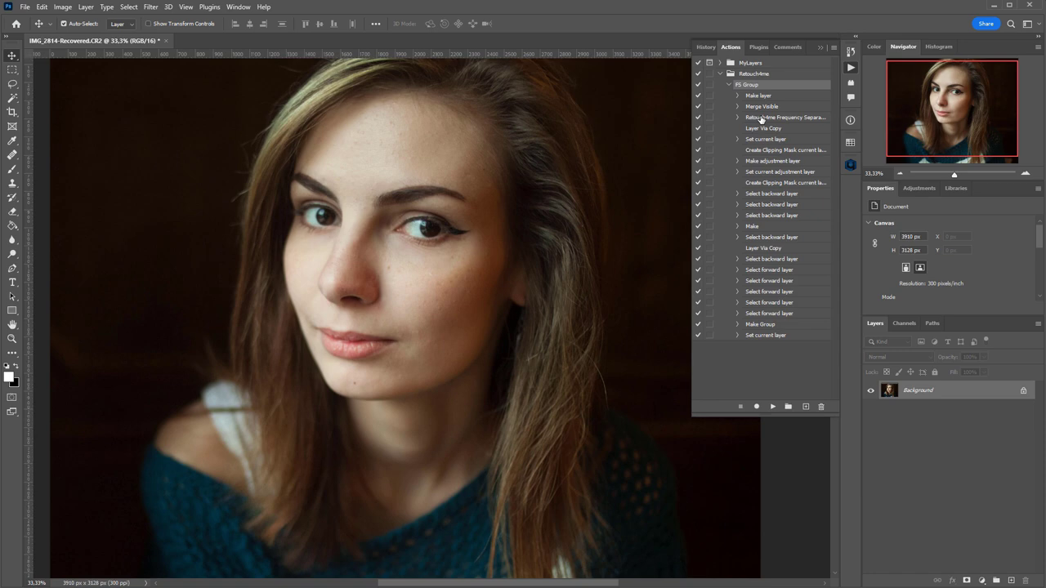
- Record a File > Automate > Retouch4me FS Automation step after the Retouch4me step
{"action": "left_click", "coordinate": [780, 119]}
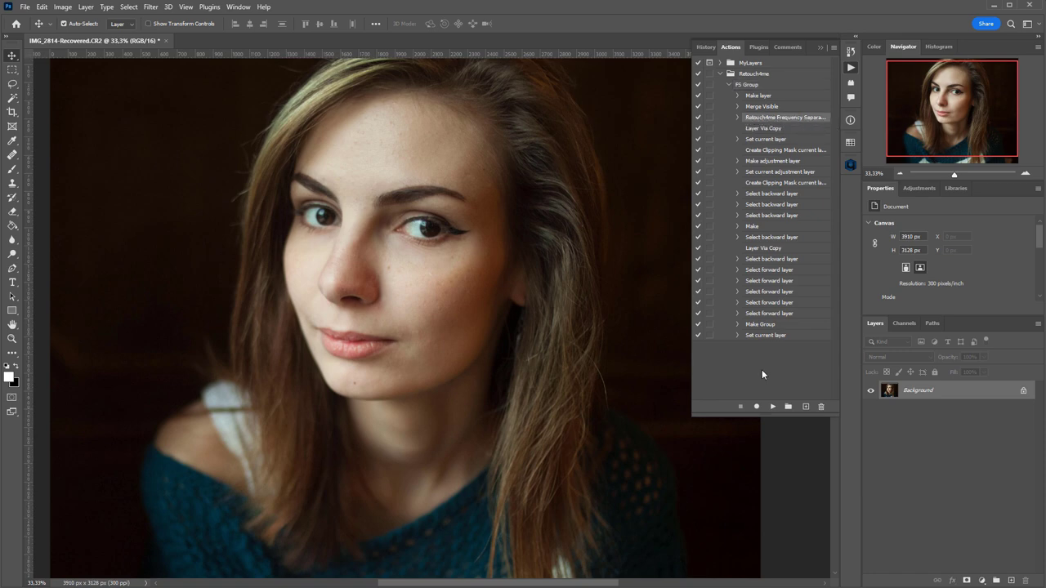
{"action": "left_click", "coordinate": [757, 407]}
{"action": "left_click", "coordinate": [26, 8]}
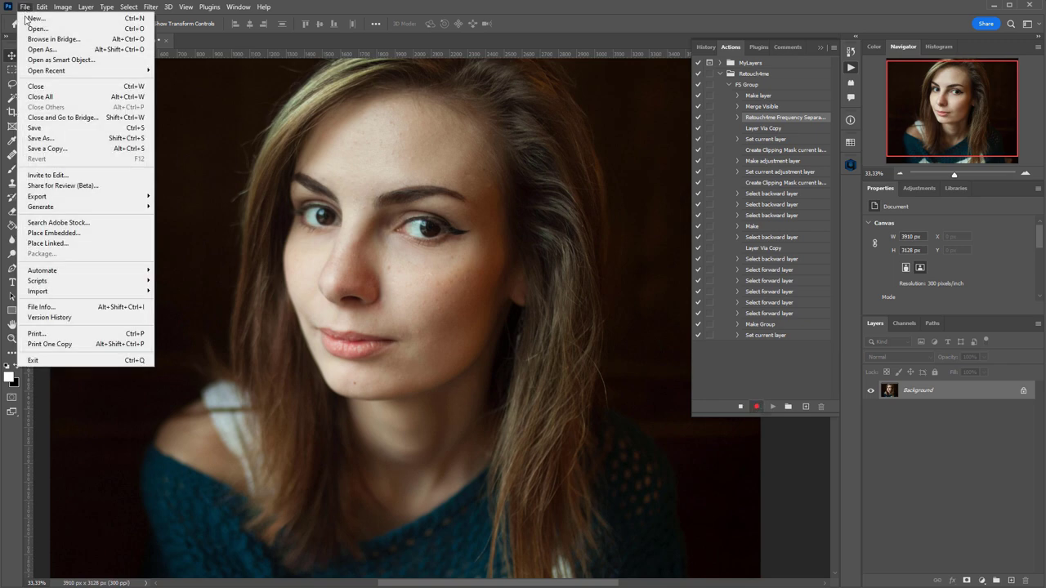
{"action": "mouse_move", "coordinate": [50, 273]}
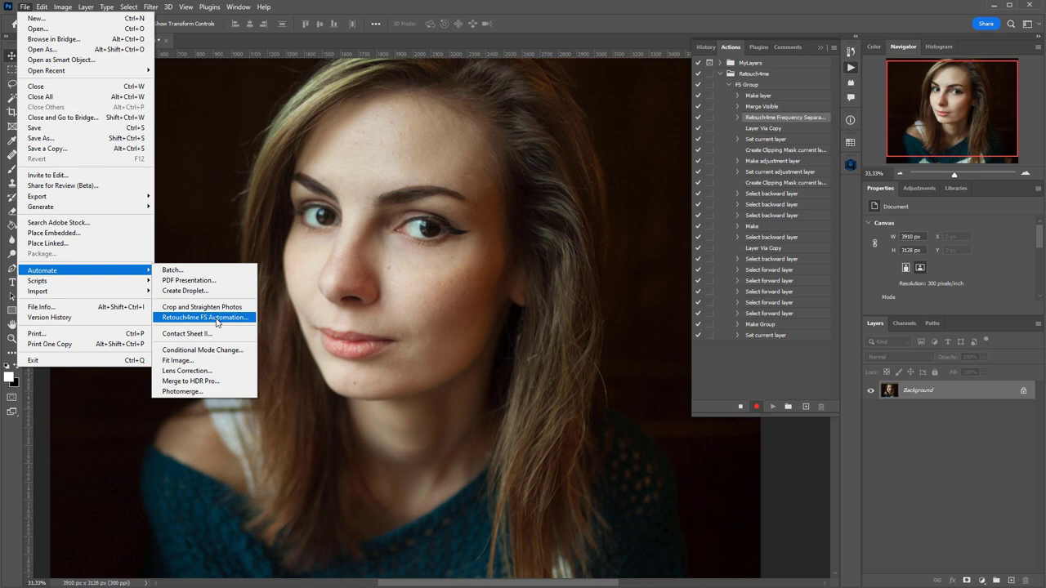
{"action": "left_click", "coordinate": [216, 320]}
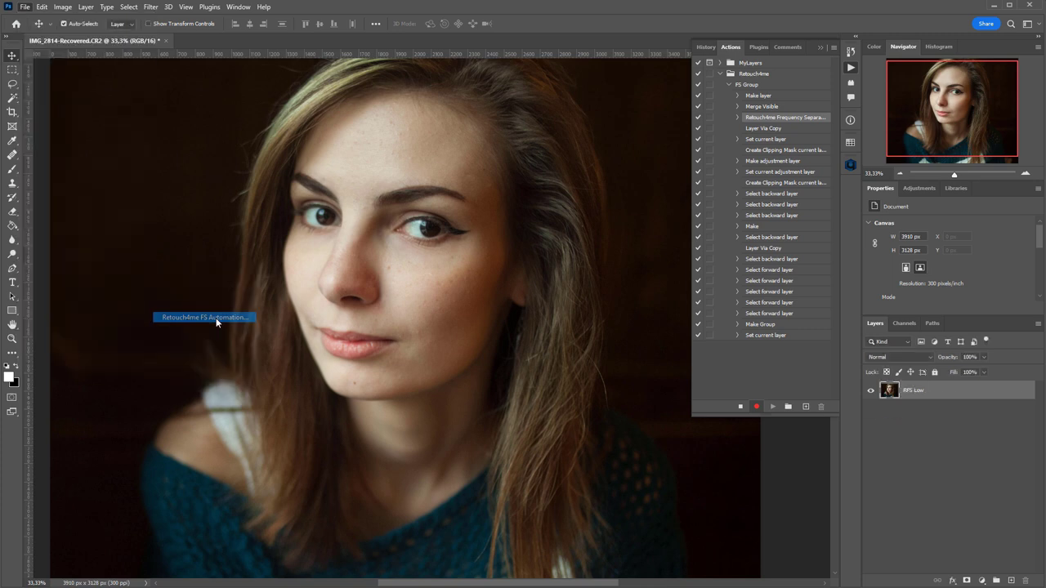
{"action": "left_click", "coordinate": [740, 407]}
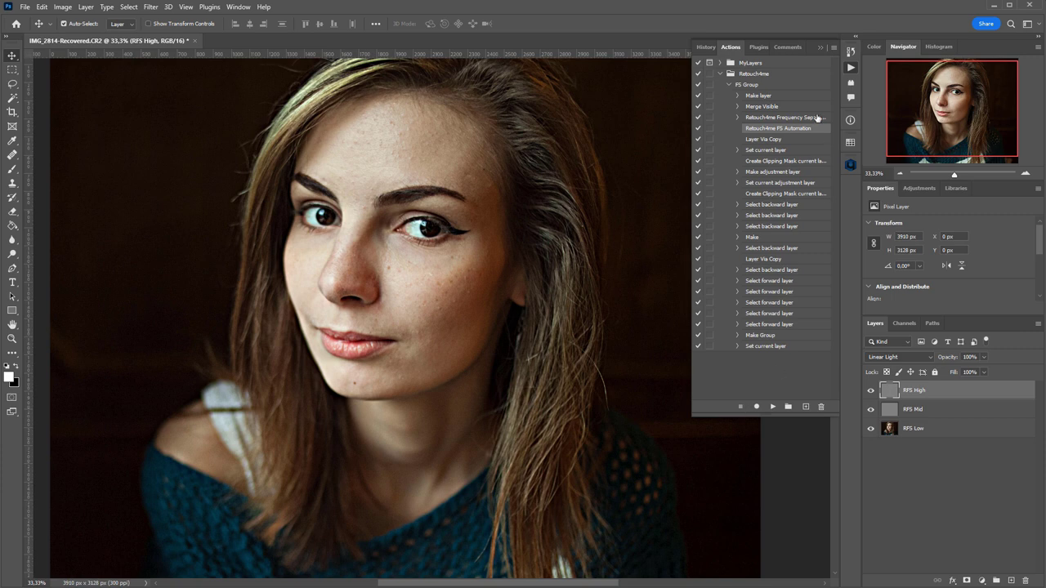
- Revert to the post-Delete Group history state and select the FS Group action
{"action": "left_click", "coordinate": [850, 52]}
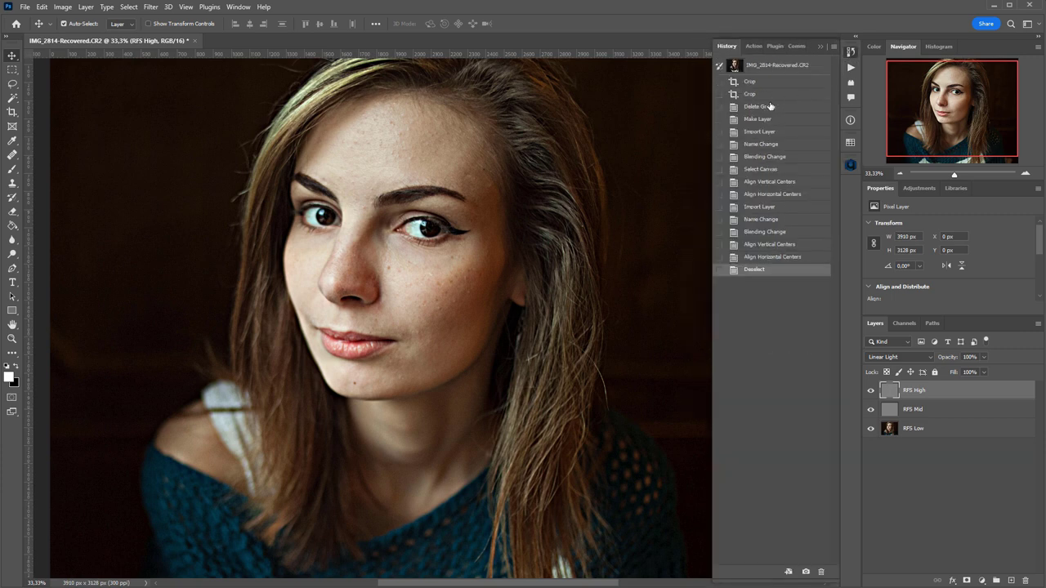
{"action": "left_click", "coordinate": [768, 106]}
{"action": "left_click", "coordinate": [851, 67]}
{"action": "left_click", "coordinate": [764, 85]}
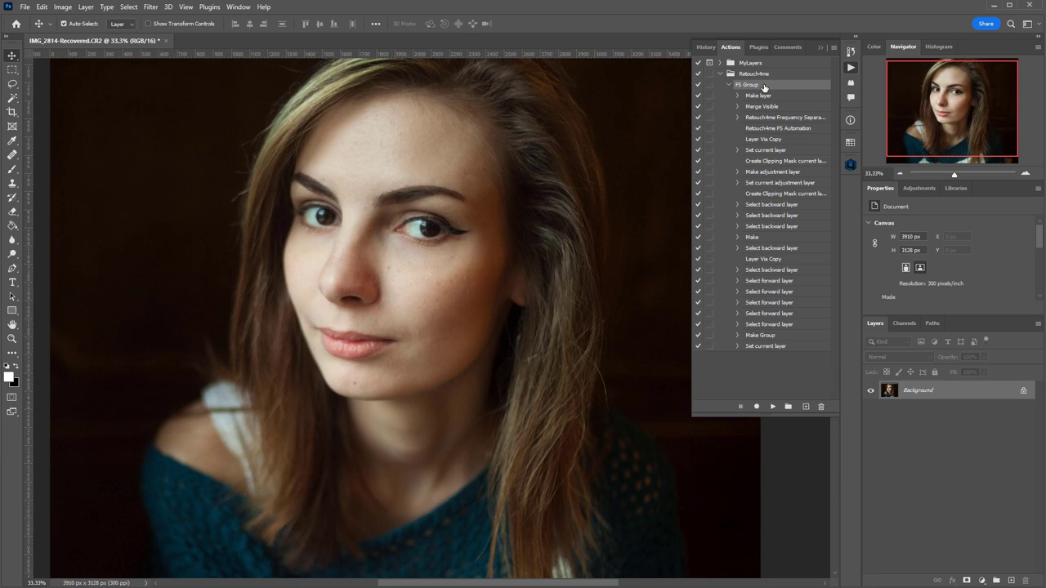
- Play FS Group and collapse the resulting FrequencySeparation group
{"action": "left_click", "coordinate": [773, 407]}
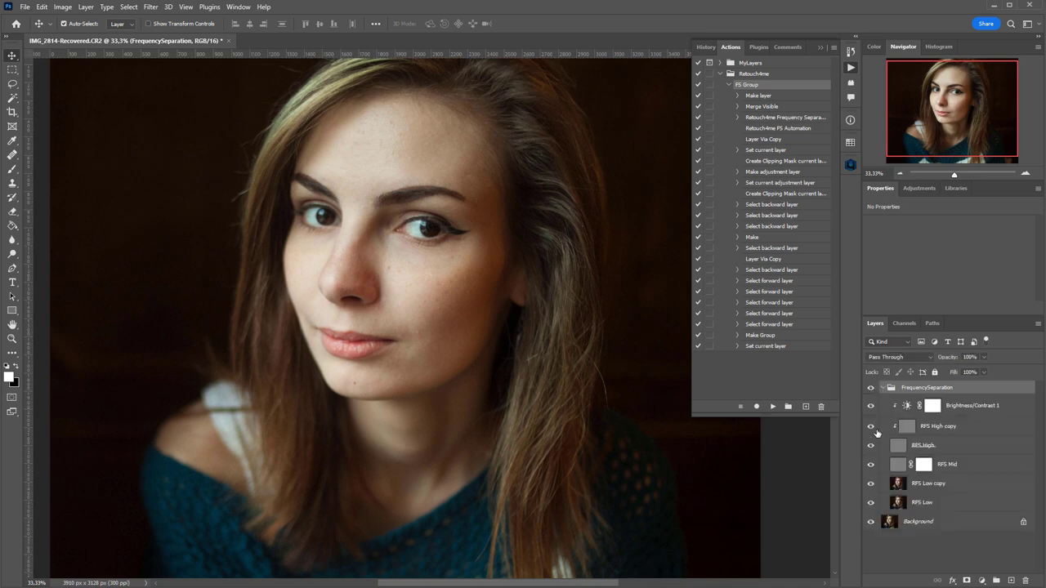
{"action": "left_click", "coordinate": [883, 388]}
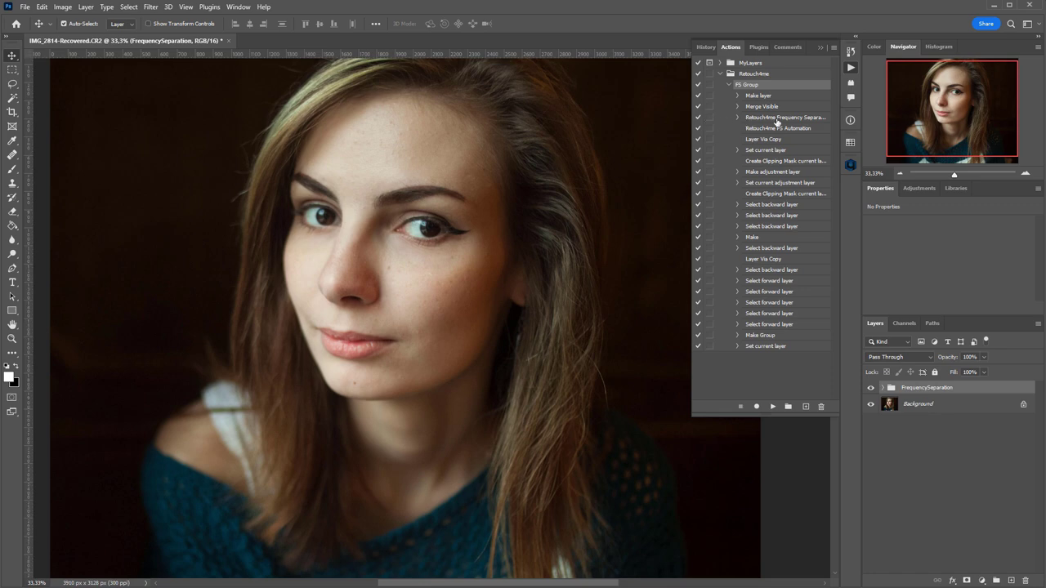
- Enable the Retouch4me step's dialog, replay FS Group with a 15 px mid split and Median second filter
{"action": "left_click", "coordinate": [709, 118]}
{"action": "left_click", "coordinate": [773, 406]}
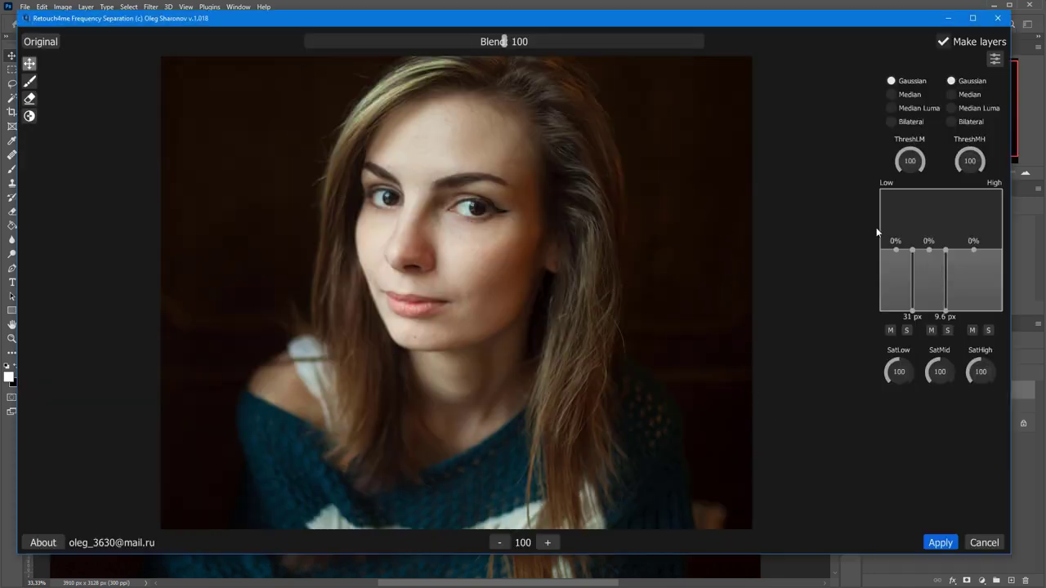
{"action": "left_click_drag", "start_coordinate": [945, 312], "coordinate": [936, 316]}
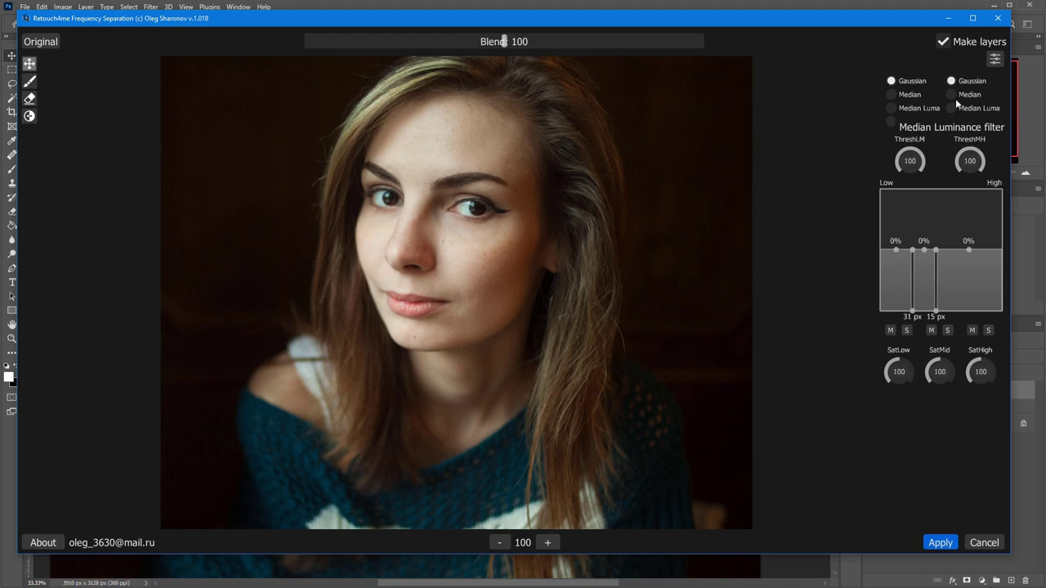
{"action": "left_click", "coordinate": [951, 94]}
{"action": "left_click", "coordinate": [938, 543]}
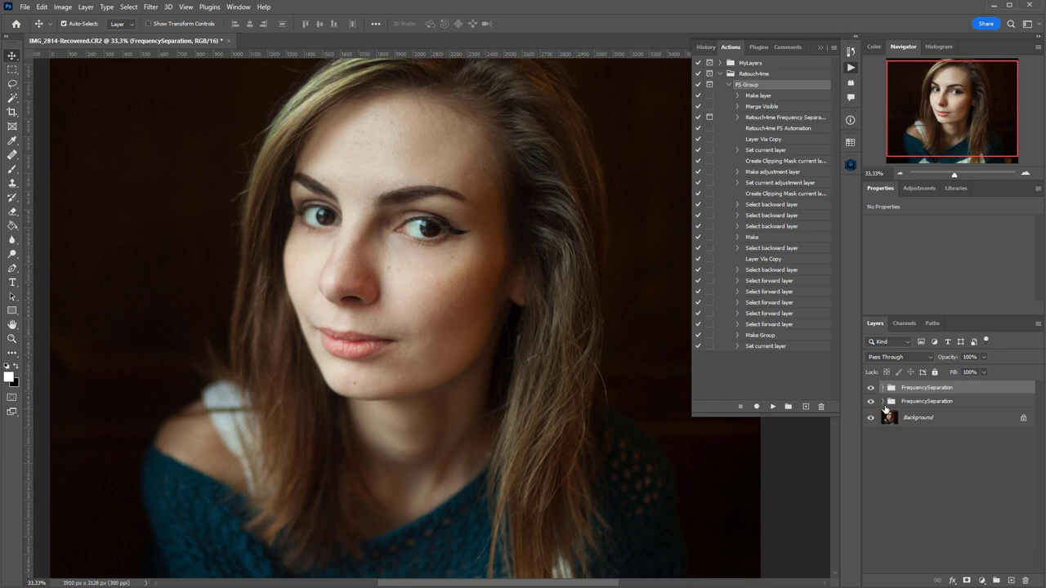
{"action": "left_click", "coordinate": [881, 389]}
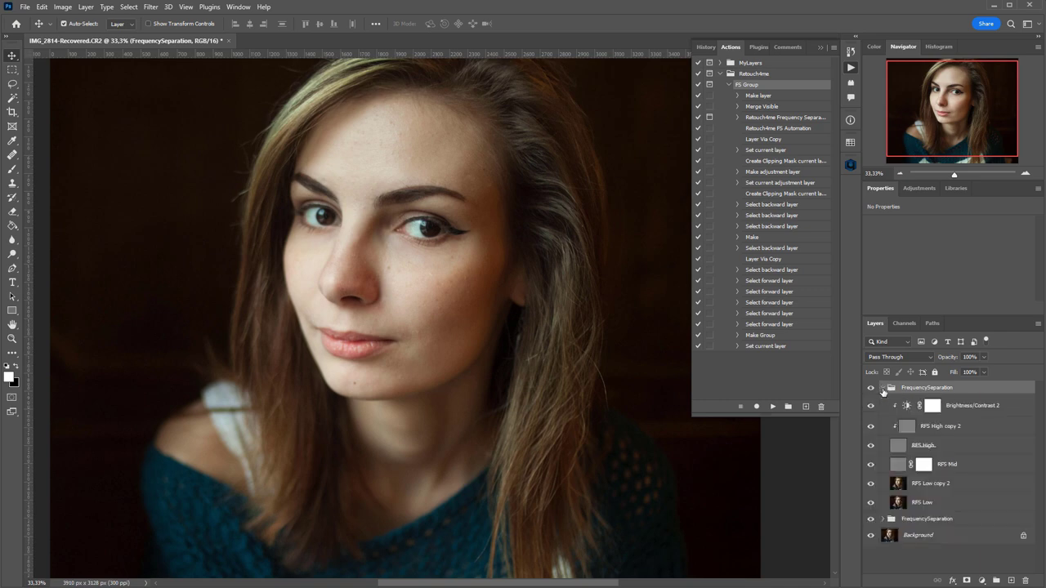
{"action": "left_click", "coordinate": [883, 389], "text": "ctrl"}
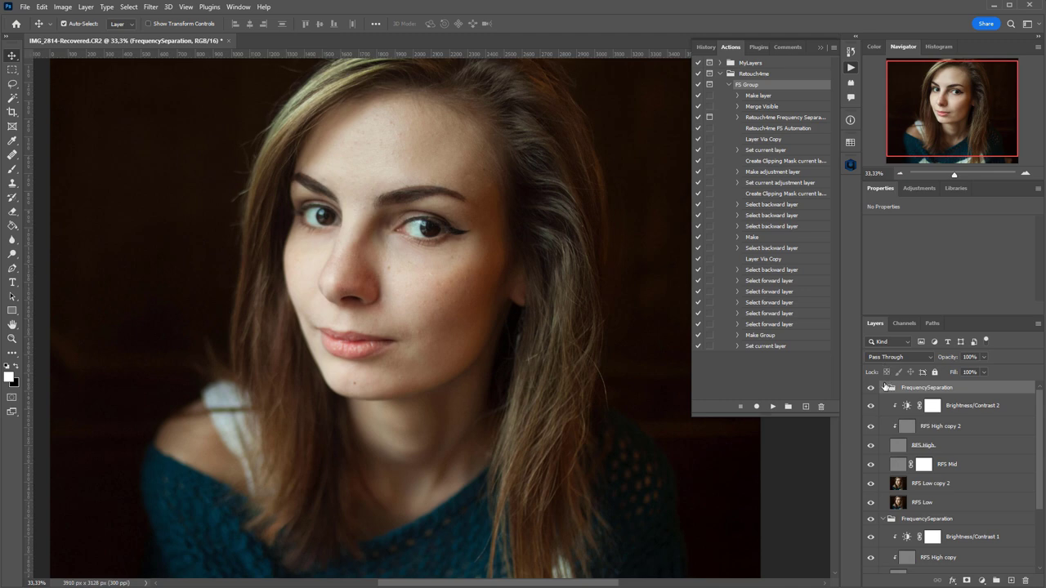
{"action": "scroll", "coordinate": [936, 476], "scroll_direction": "down", "scroll_amount": 1}
{"action": "scroll", "coordinate": [931, 491], "scroll_direction": "up", "scroll_amount": 1}
{"action": "left_click", "coordinate": [929, 502]}
{"action": "scroll", "coordinate": [929, 501], "scroll_direction": "down", "scroll_amount": 2}
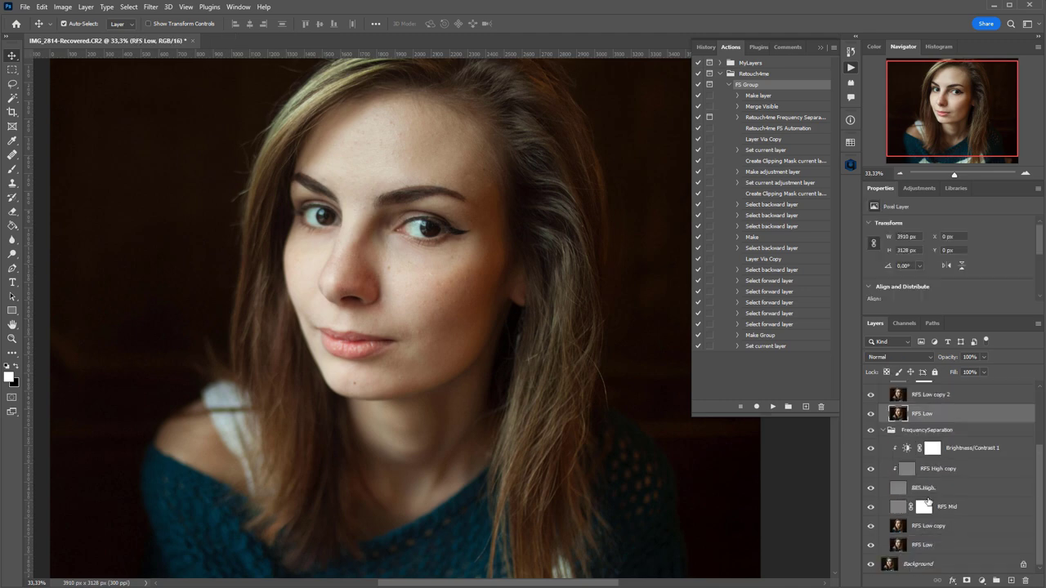
{"action": "scroll", "coordinate": [928, 501], "scroll_direction": "up", "scroll_amount": 2}
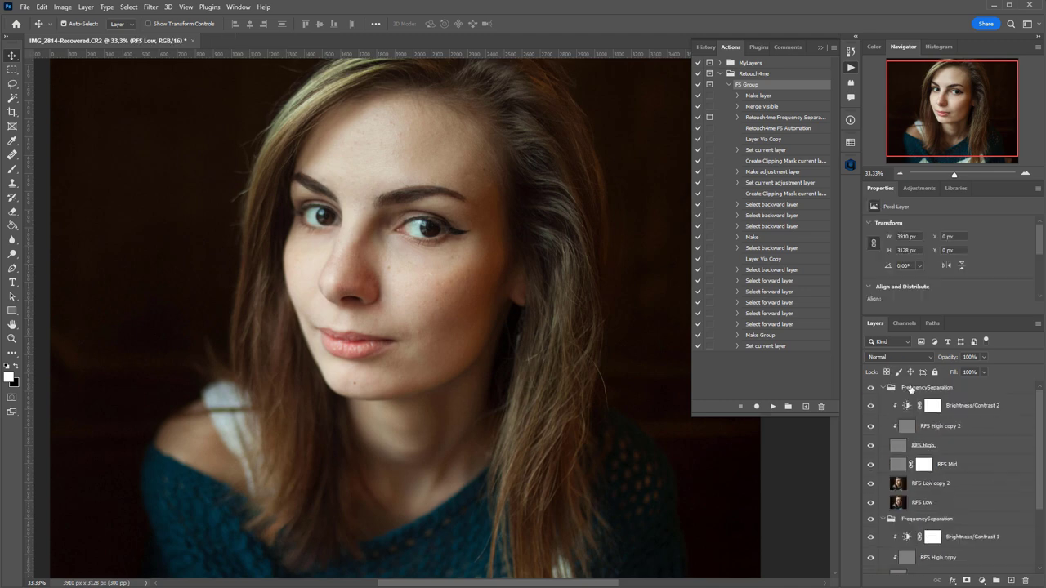
{"action": "left_click", "coordinate": [911, 389]}
{"action": "left_click", "coordinate": [883, 389]}
{"action": "left_click", "coordinate": [882, 402]}
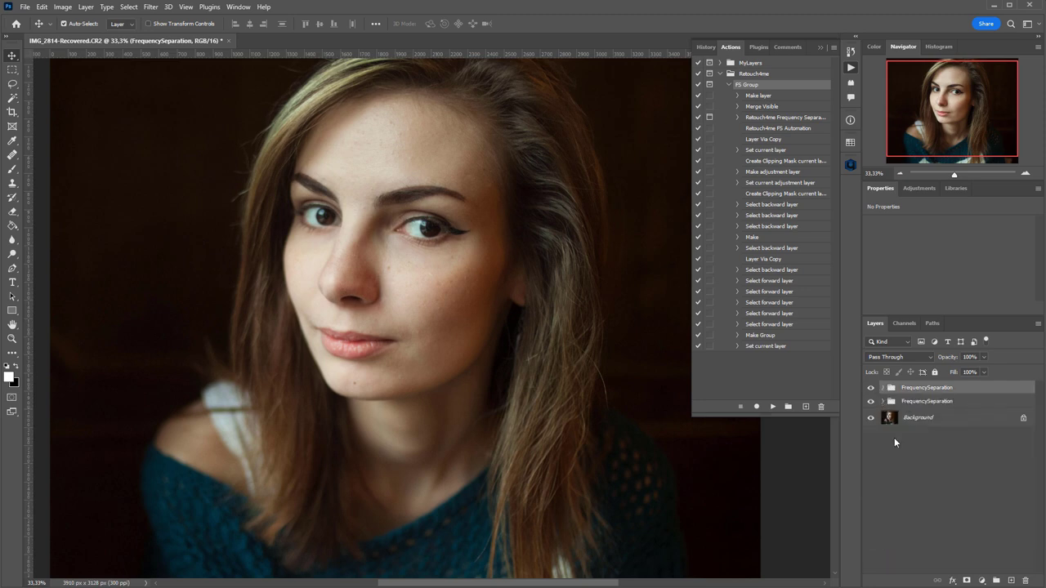